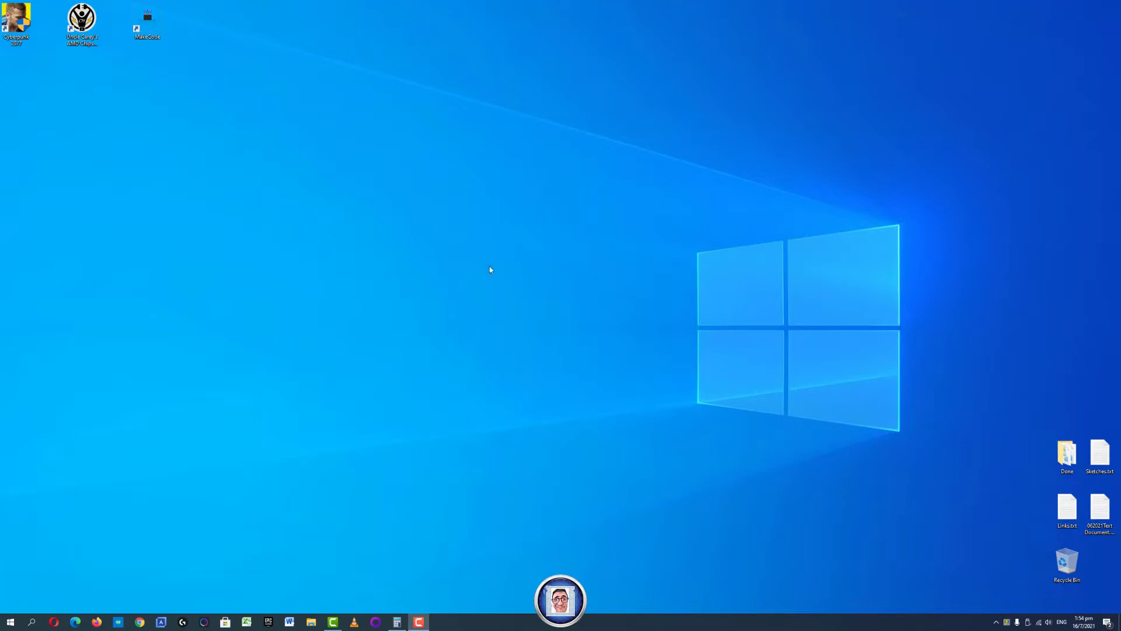
Create a new desktop shortcut with target 'shutdown -s -t 1' and name it TurnOffPC.
right_click(547, 223)
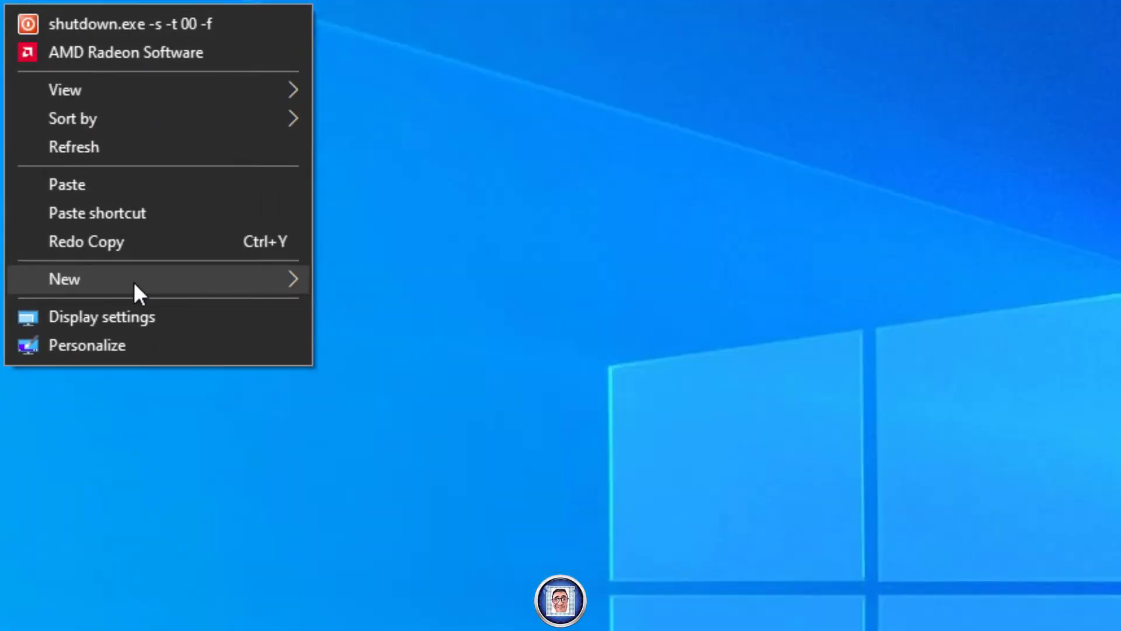
mouse_move(134, 284)
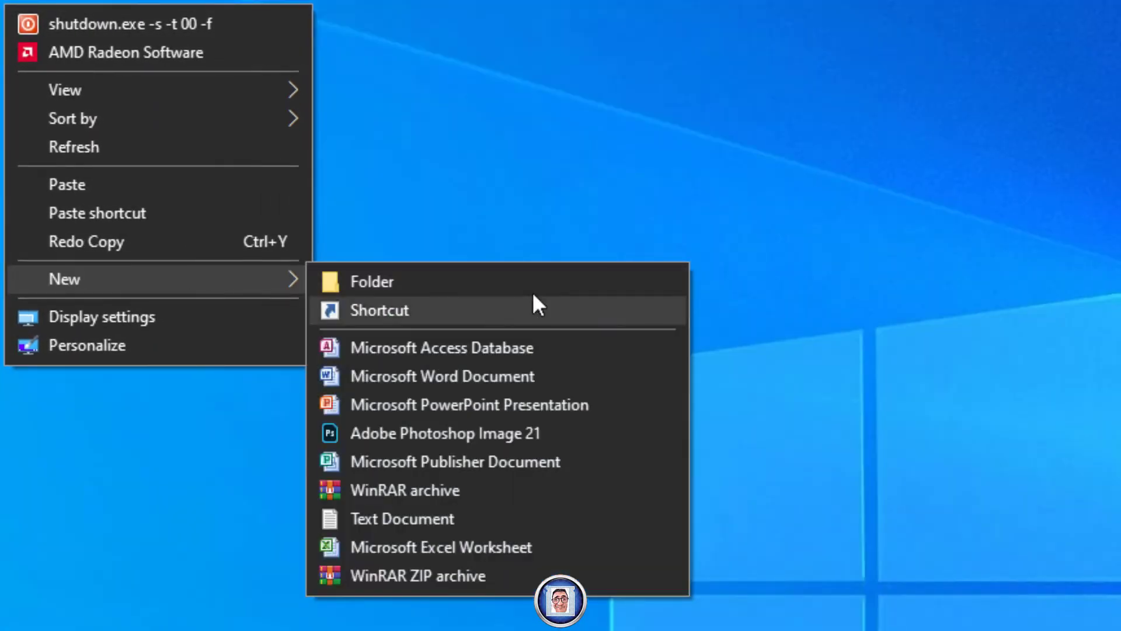
left_click(504, 321)
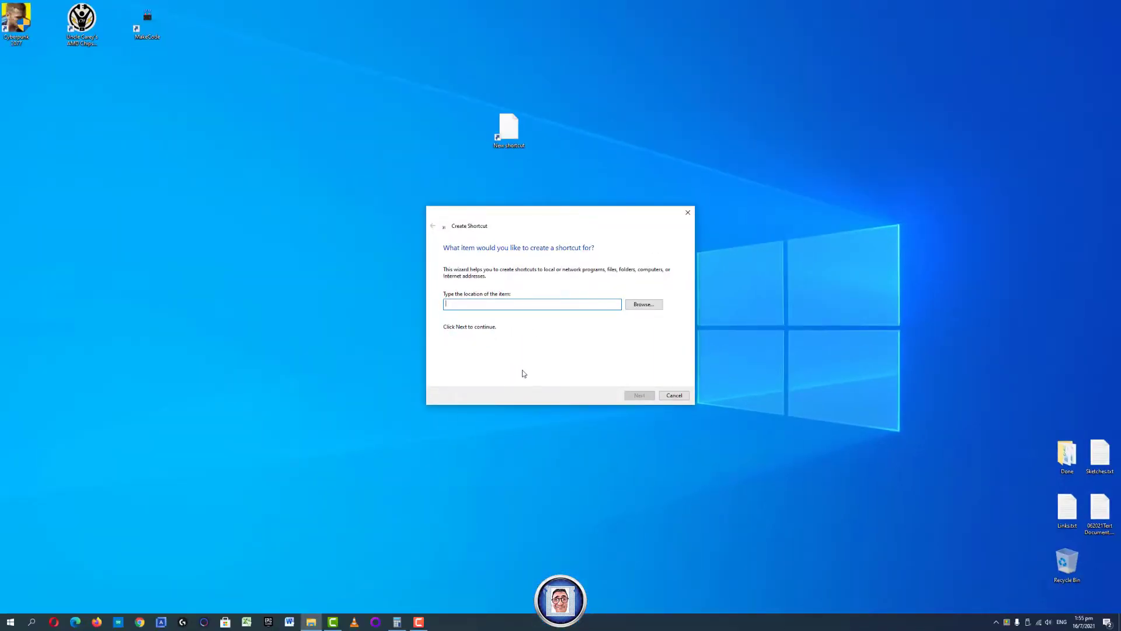
type("shutdown -s -t 1")
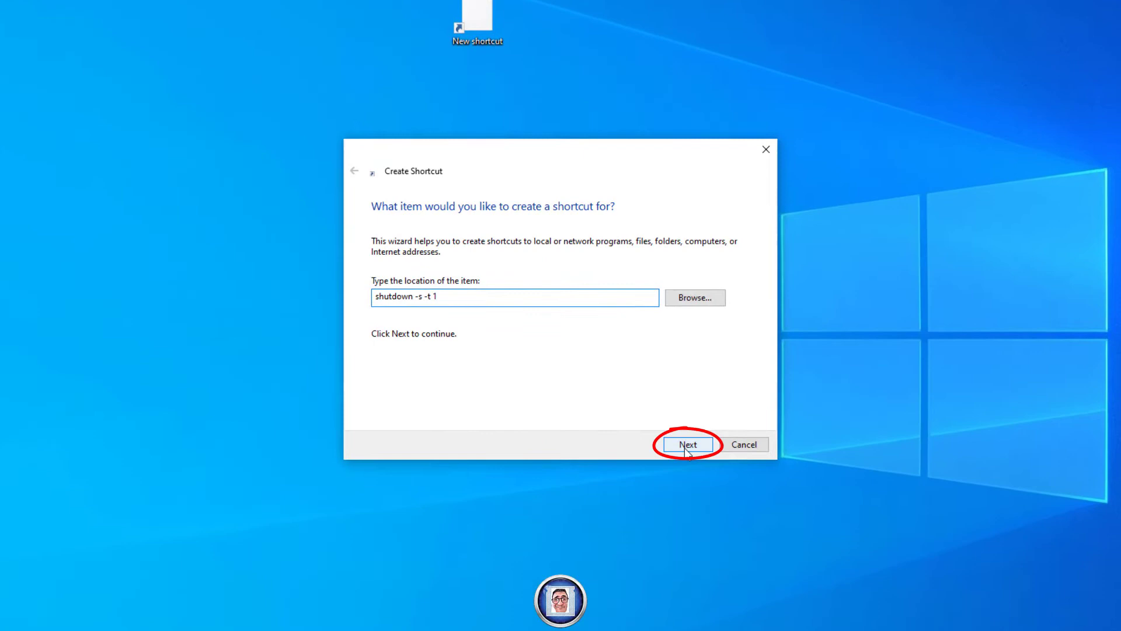
left_click(686, 445)
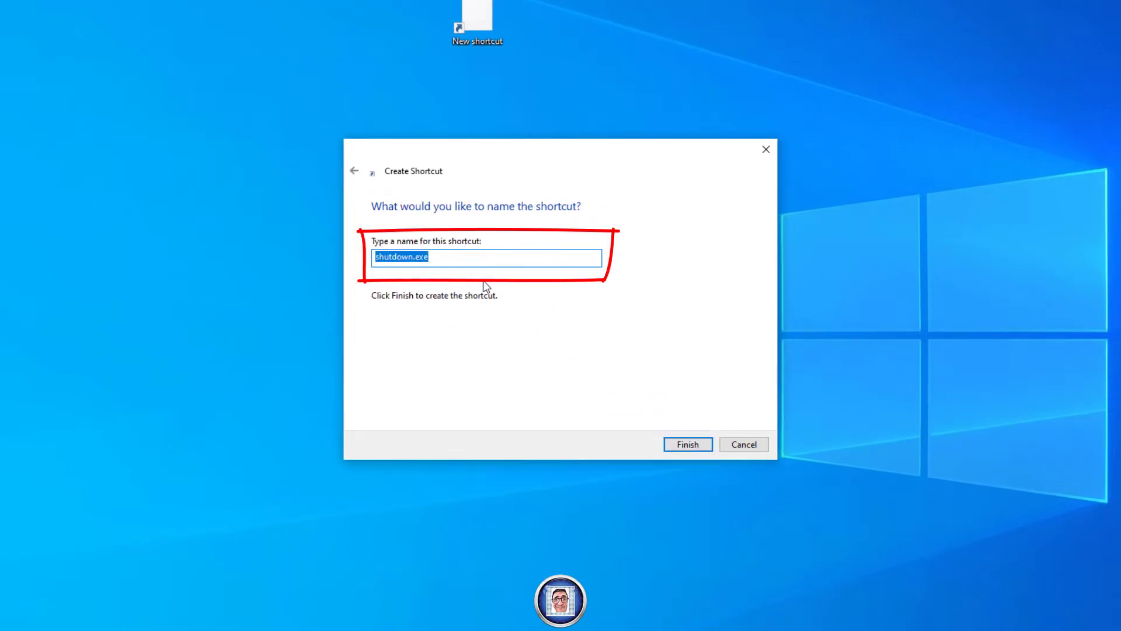
type("Turn")
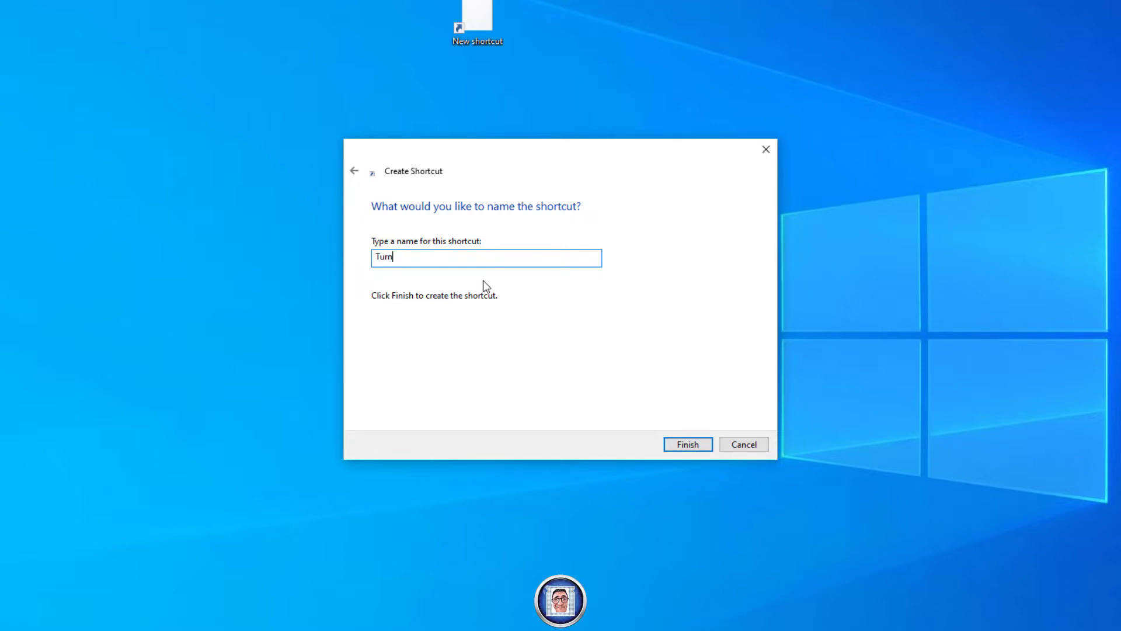
type("OffPC")
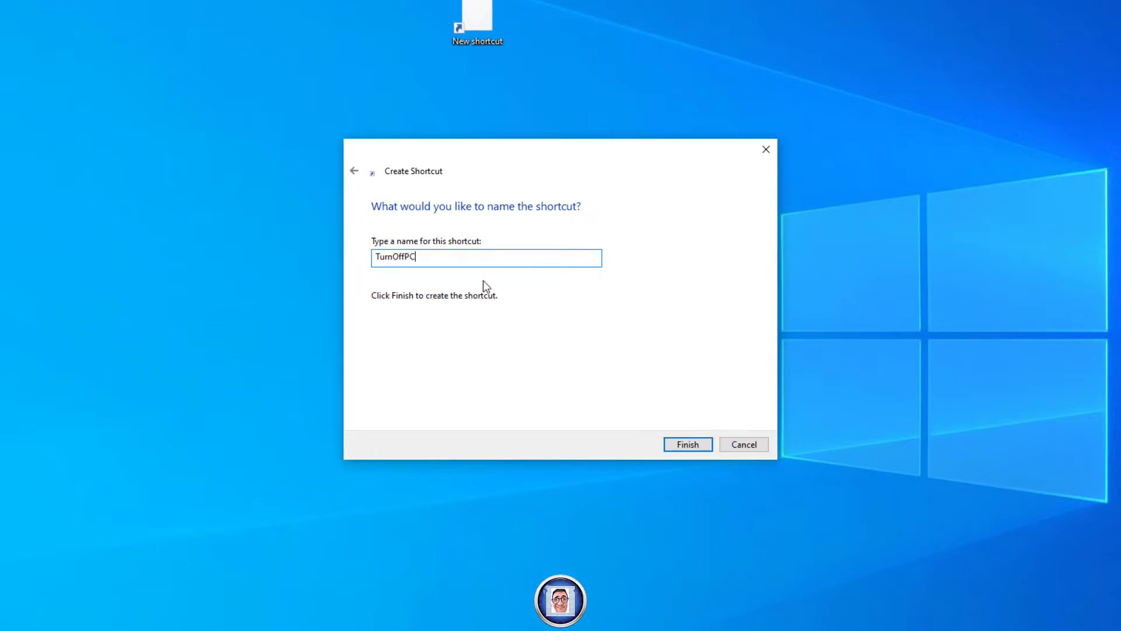
left_click(692, 445)
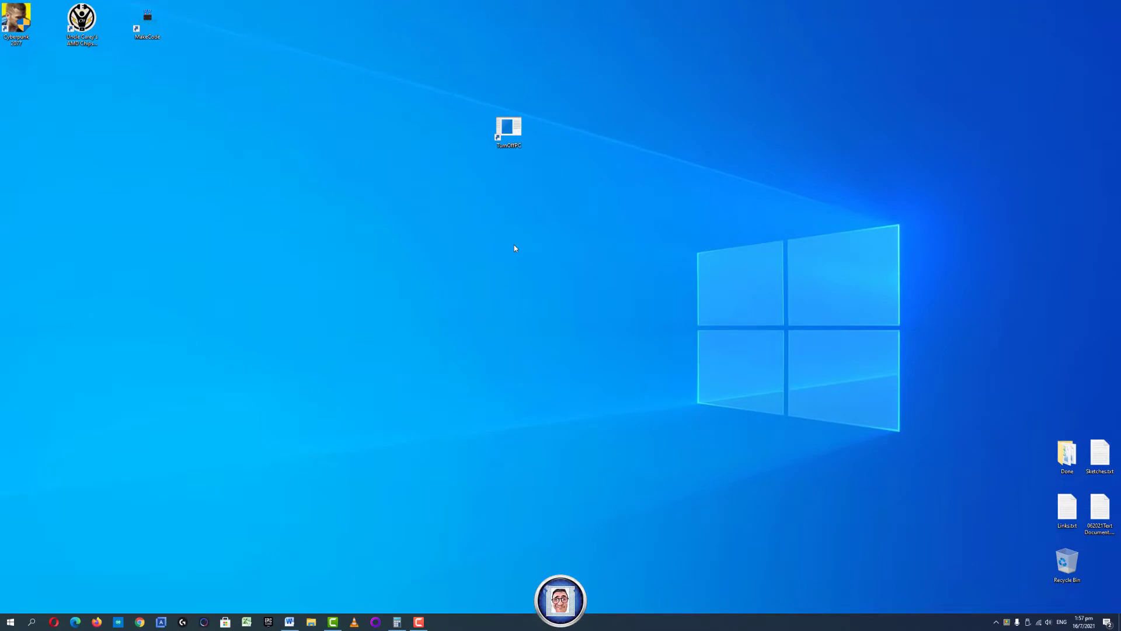
Choose the globe-with-orange-arrow icon in the TurnOffPC shortcut's Change Icon dialog.
right_click(506, 132)
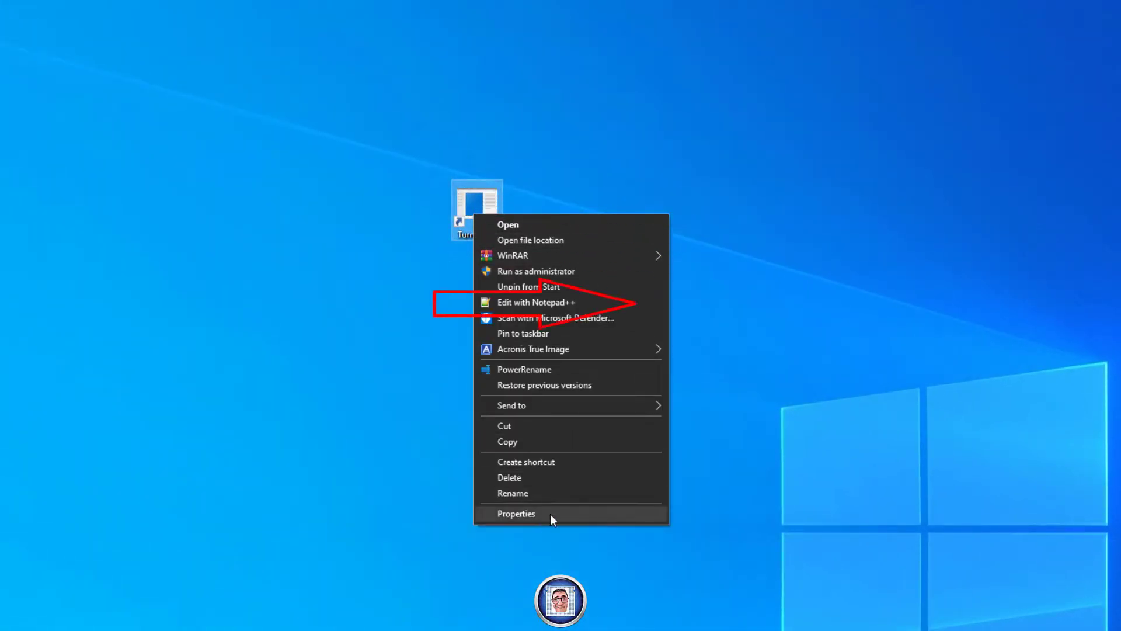
left_click(520, 513)
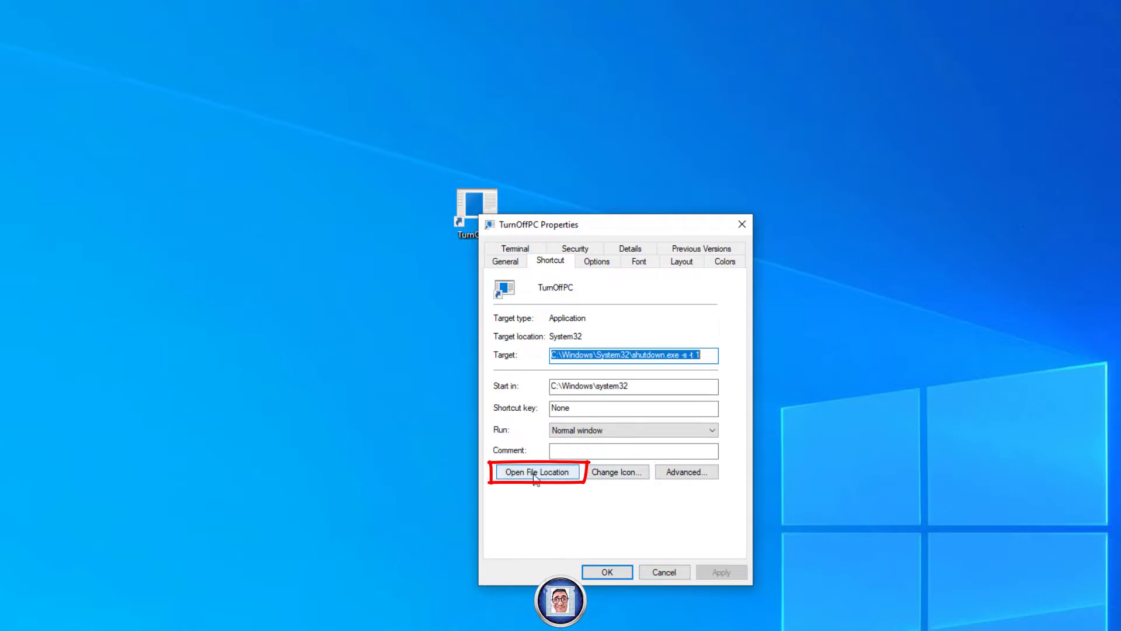
left_click(632, 474)
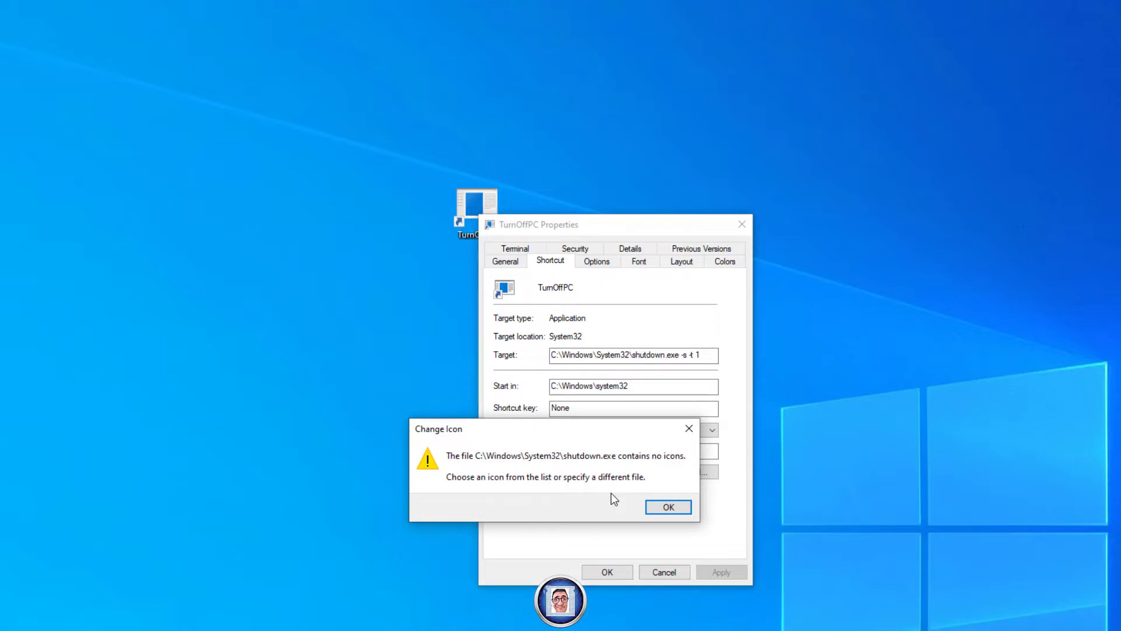
key("Return")
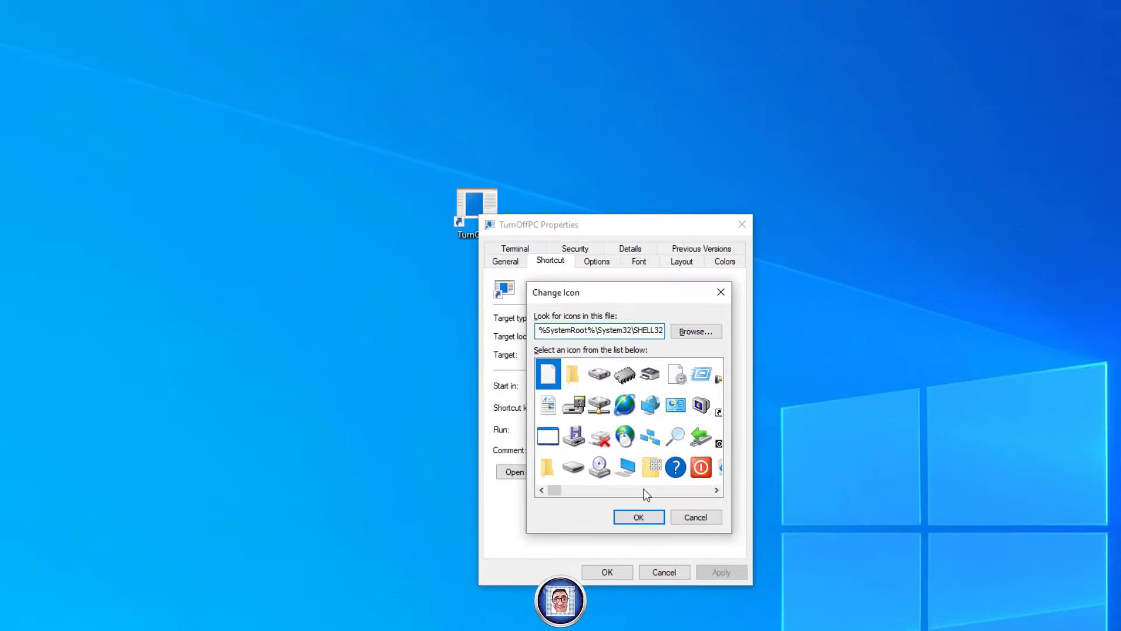
left_click_drag(557, 491, 619, 493)
left_click(573, 467)
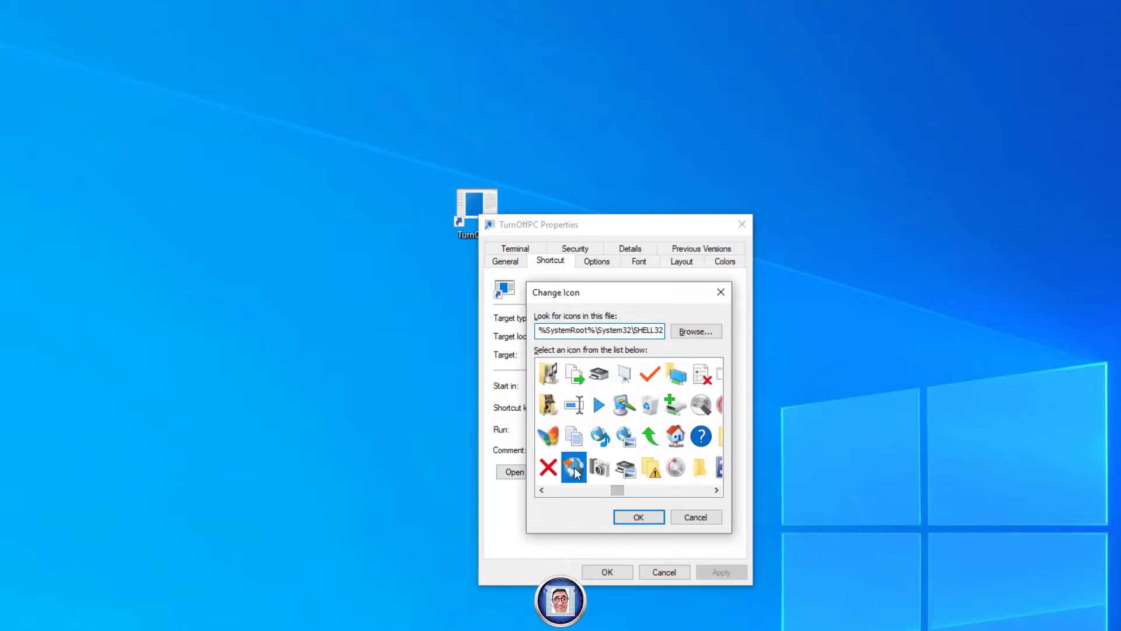
left_click(640, 519)
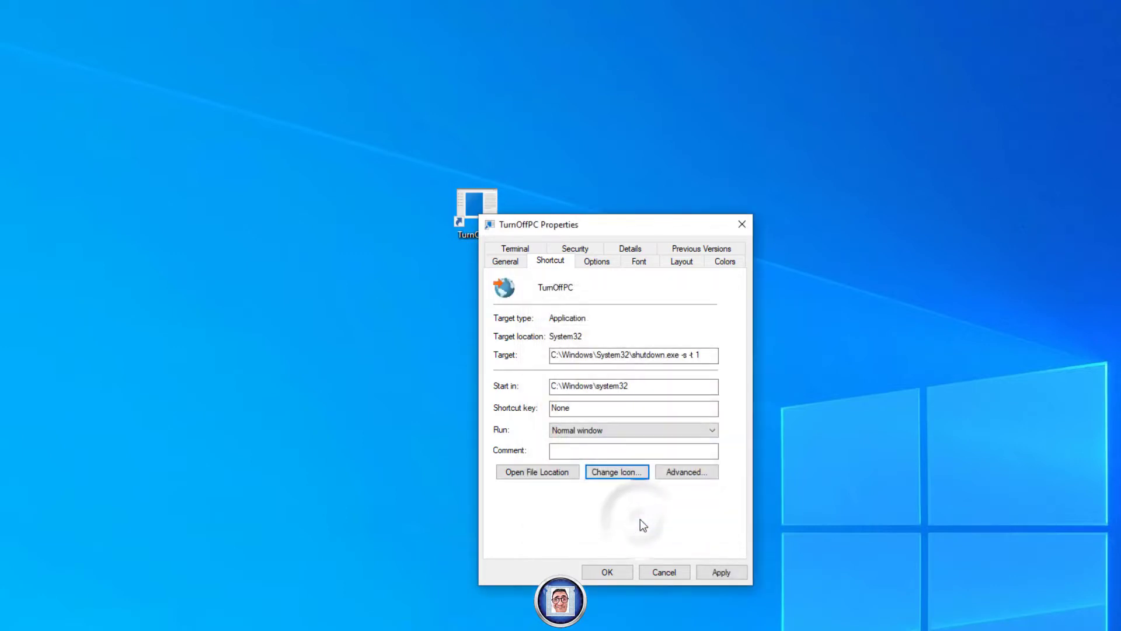
Apply the globe icon and close the TurnOffPC properties window.
left_click(727, 575)
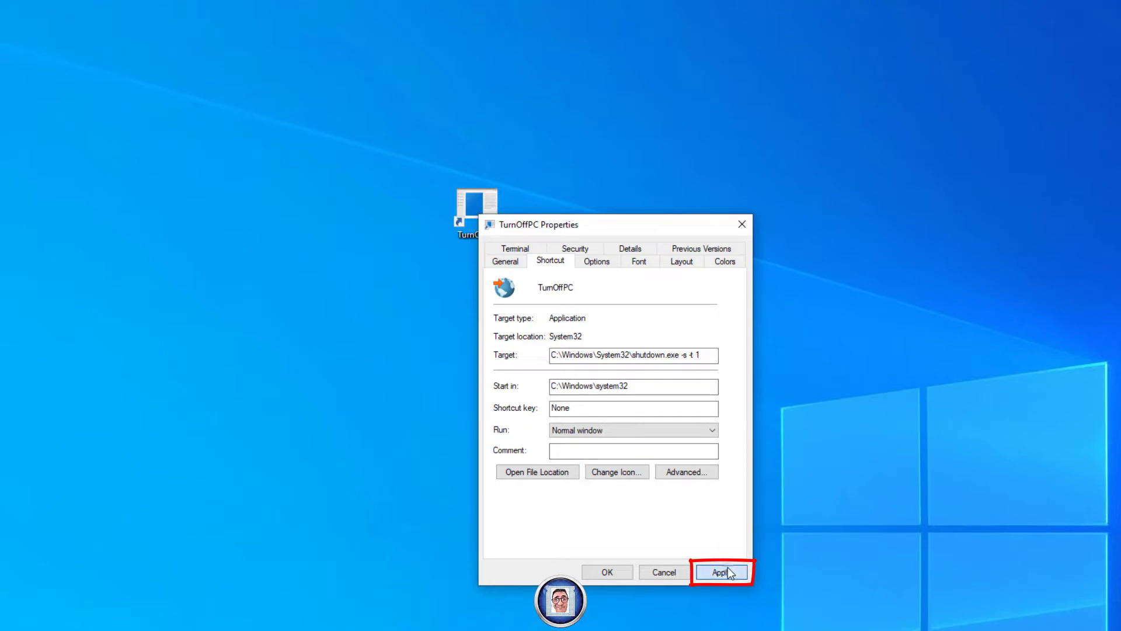
left_click(731, 572)
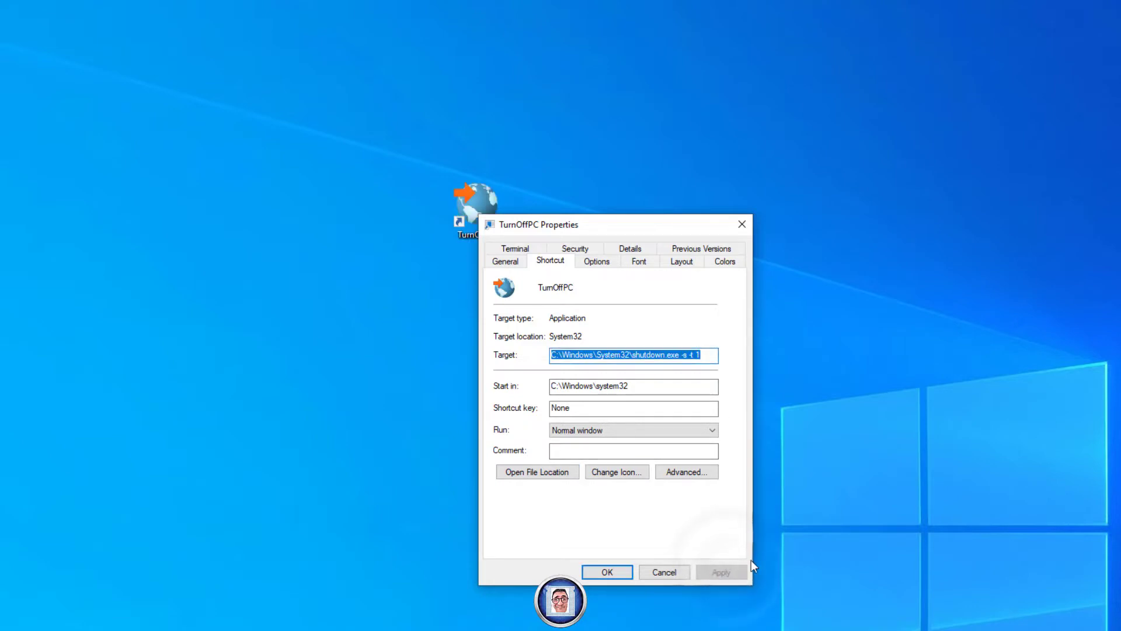
left_click_drag(605, 233, 951, 216)
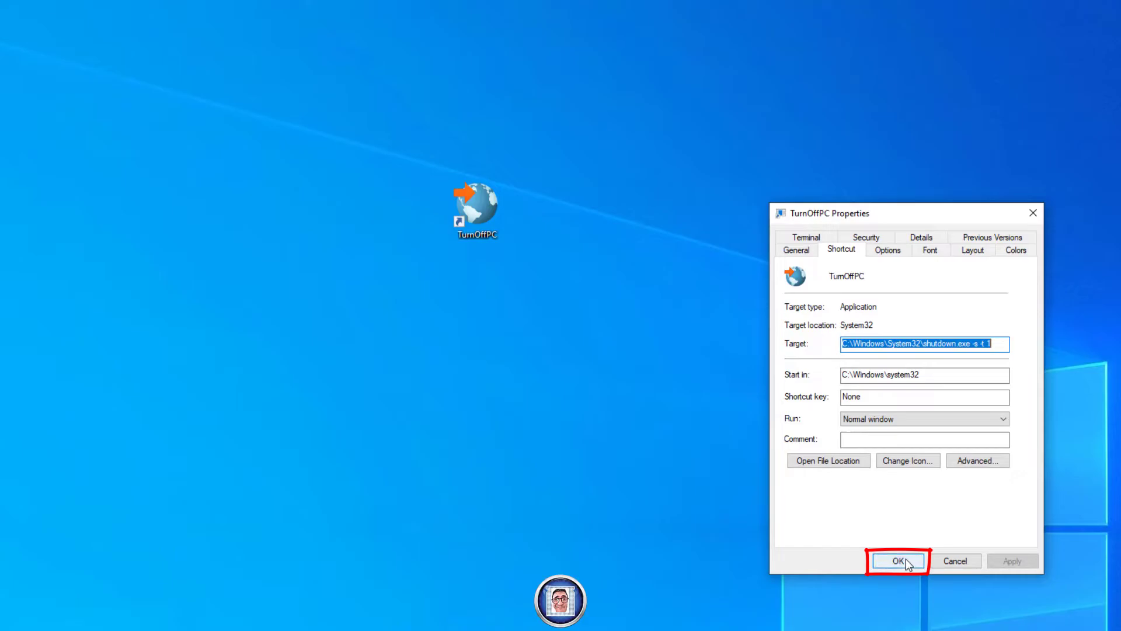
left_click(887, 564)
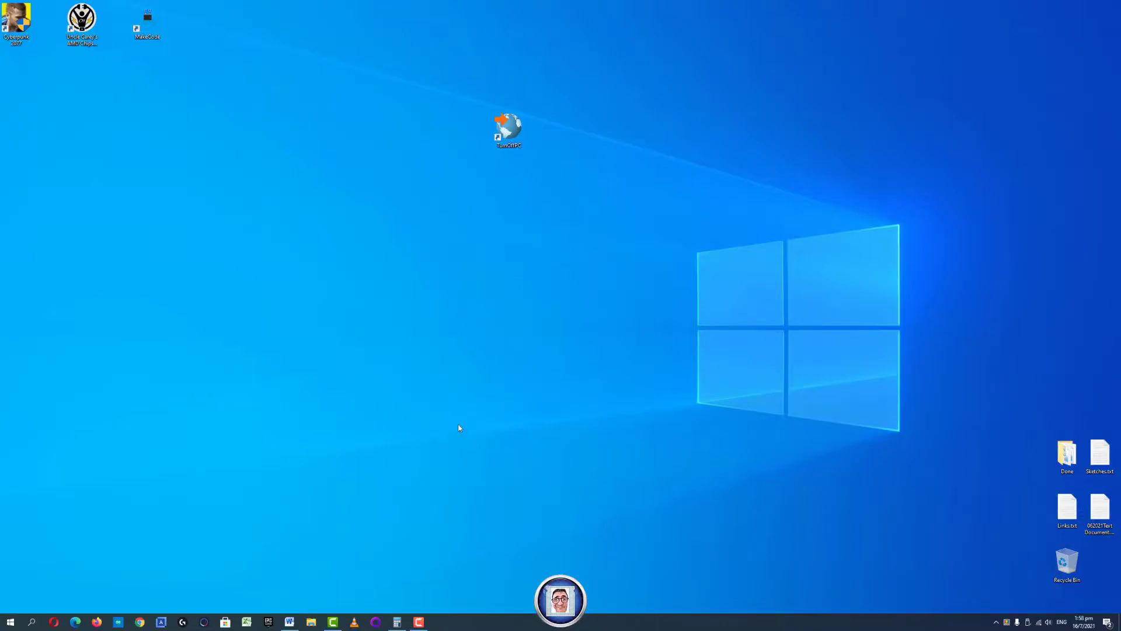
right_click(506, 131)
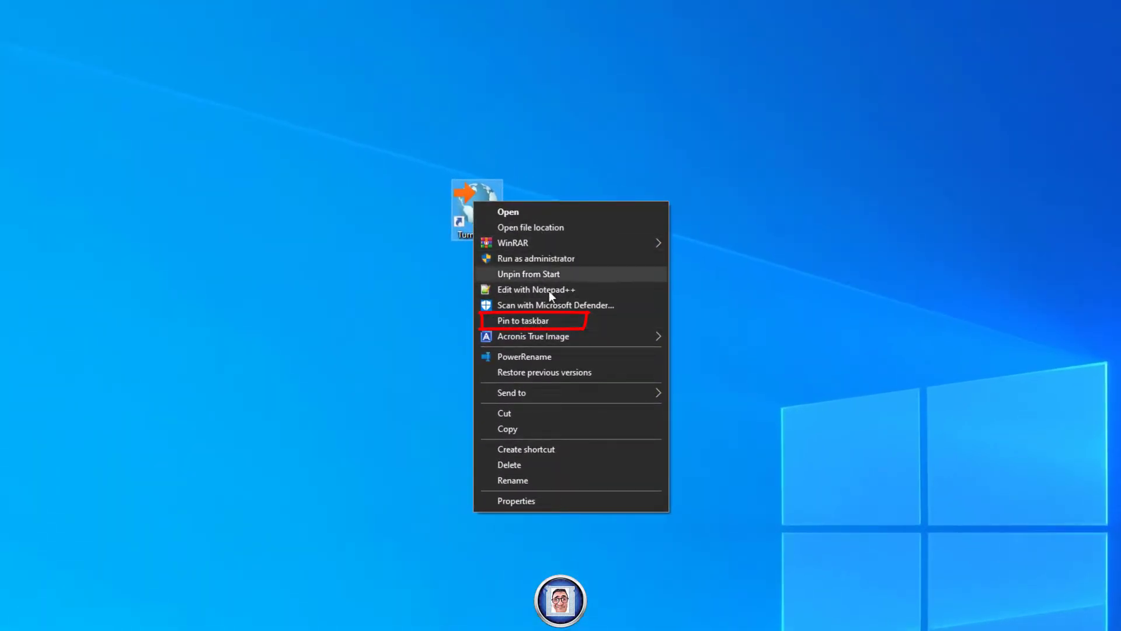
left_click(546, 322)
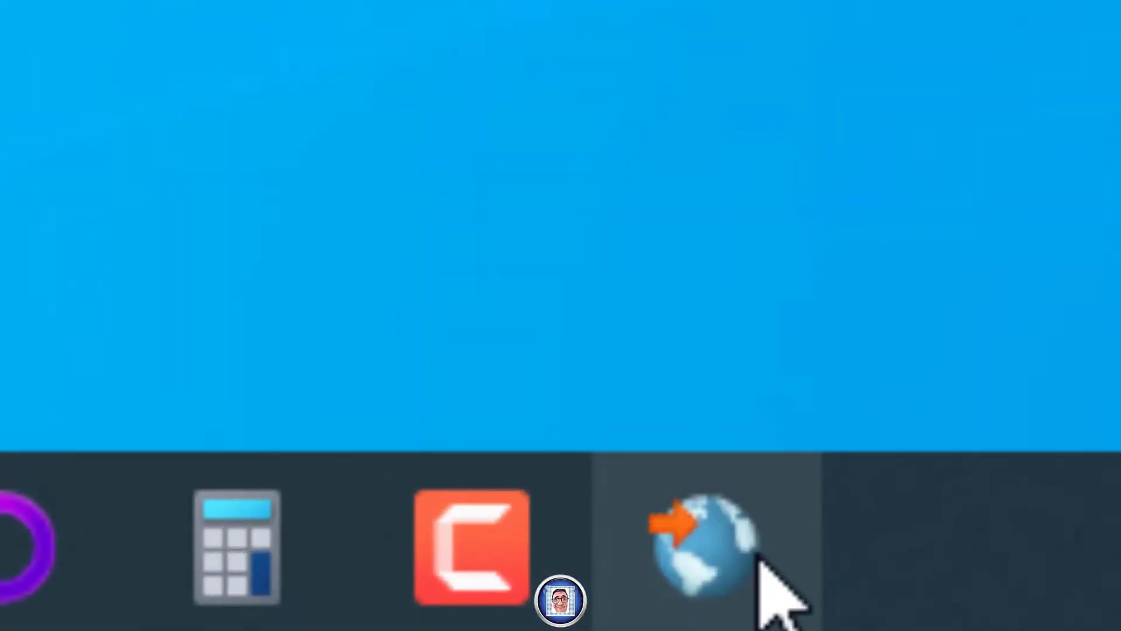
right_click(708, 611)
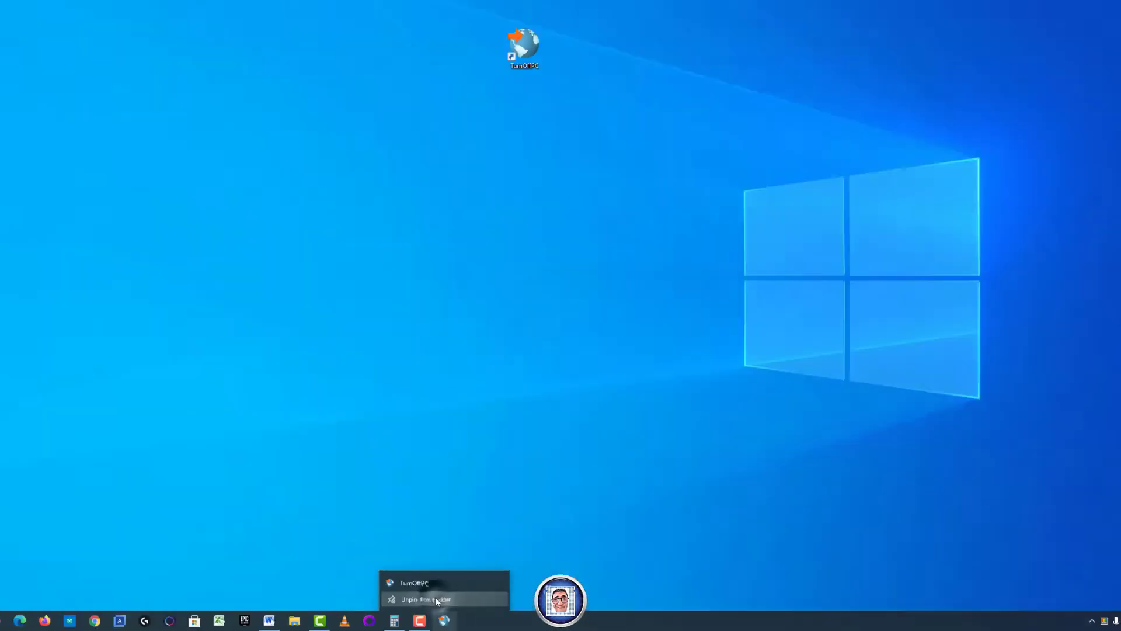
left_click(626, 327)
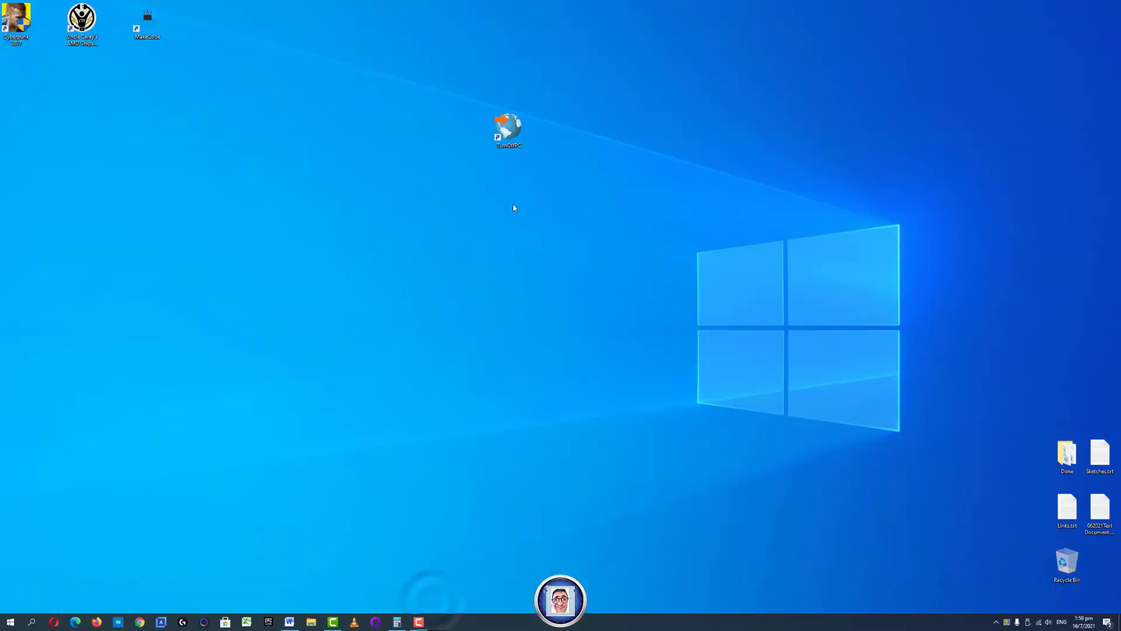
left_click_drag(510, 128, 118, 622)
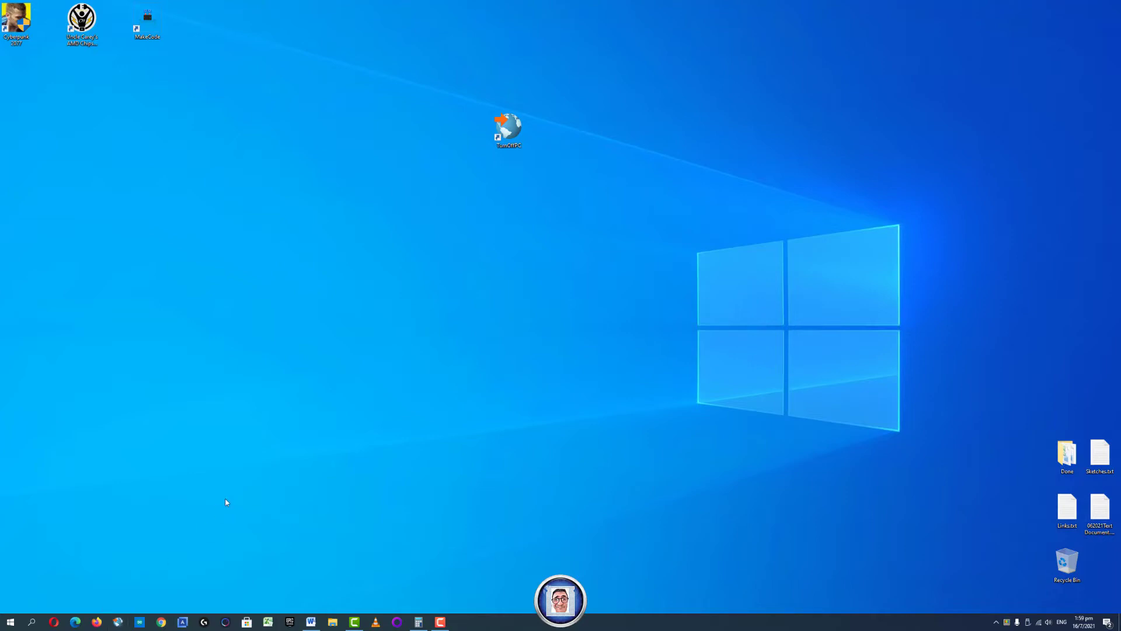
Create a desktop shortcut targeting 'shutdown -r -t 1' and name it Restart.
right_click(694, 136)
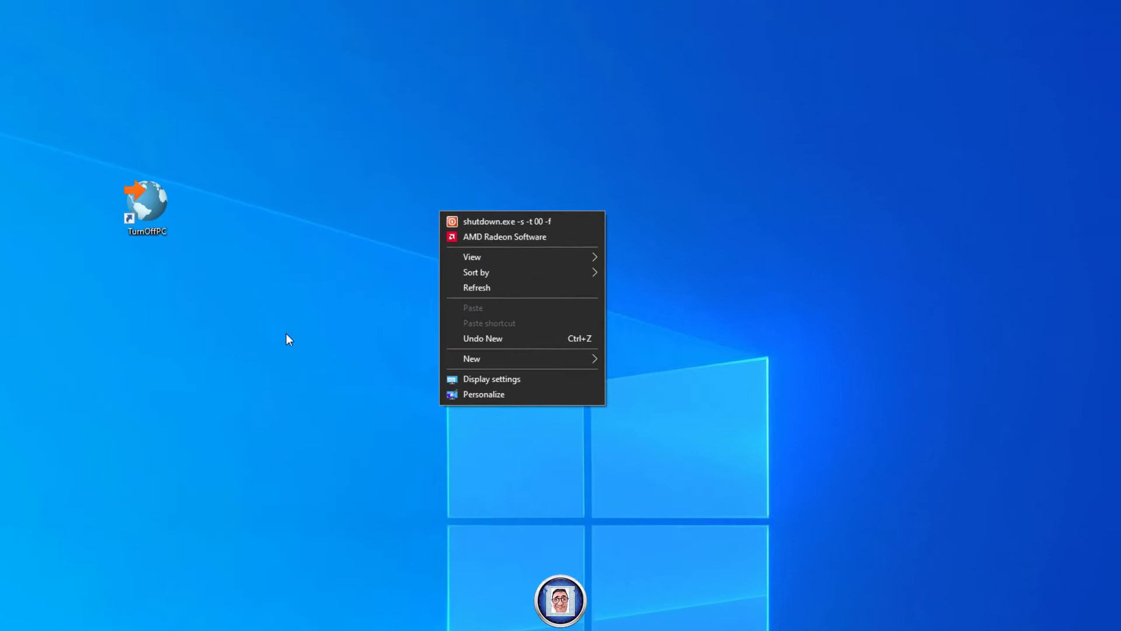
mouse_move(500, 366)
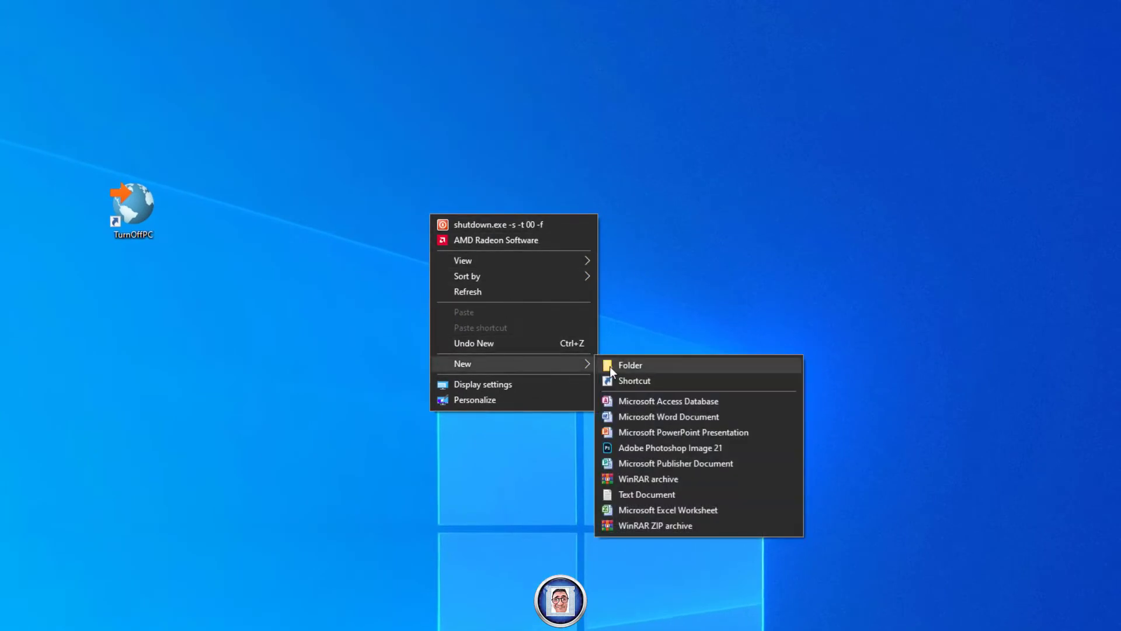
left_click(669, 378)
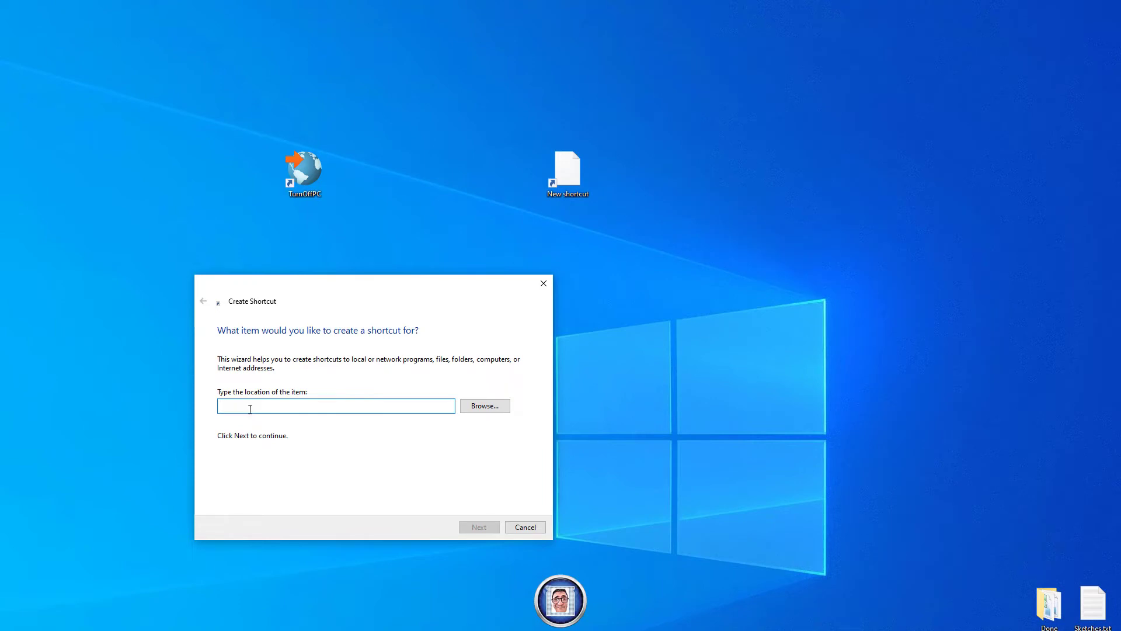
type("shutdown -r -t 1")
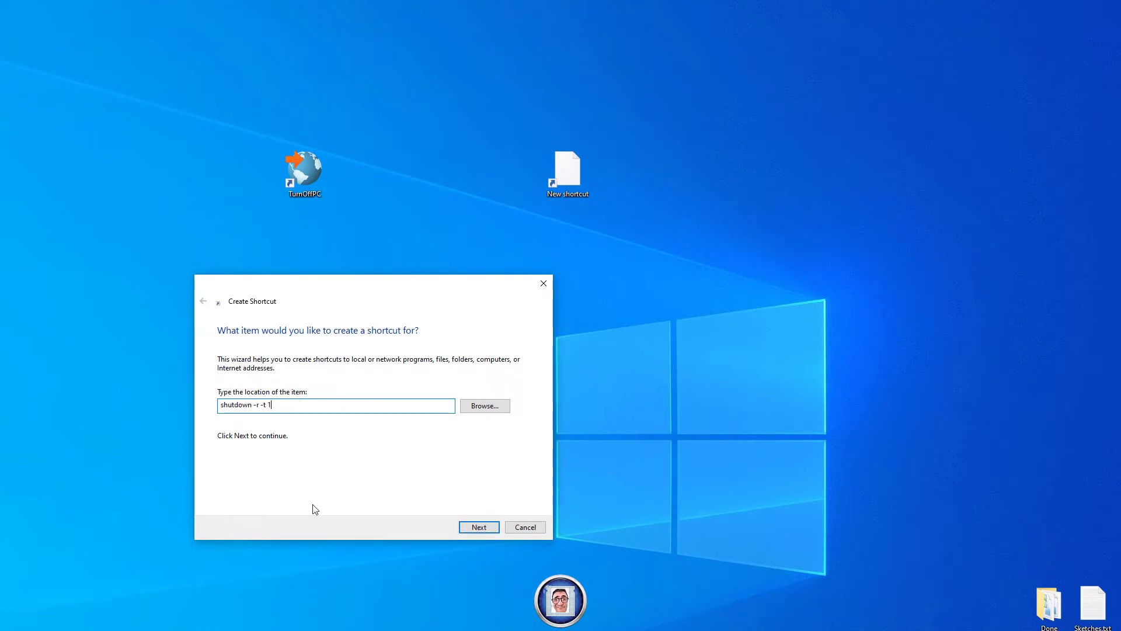
key("BackSpace")
key("BackSpace")
key("BackSpace")
key("BackSpace")
key("BackSpace")
key("BackSpace")
key("BackSpace")
key("BackSpace")
left_click(475, 529)
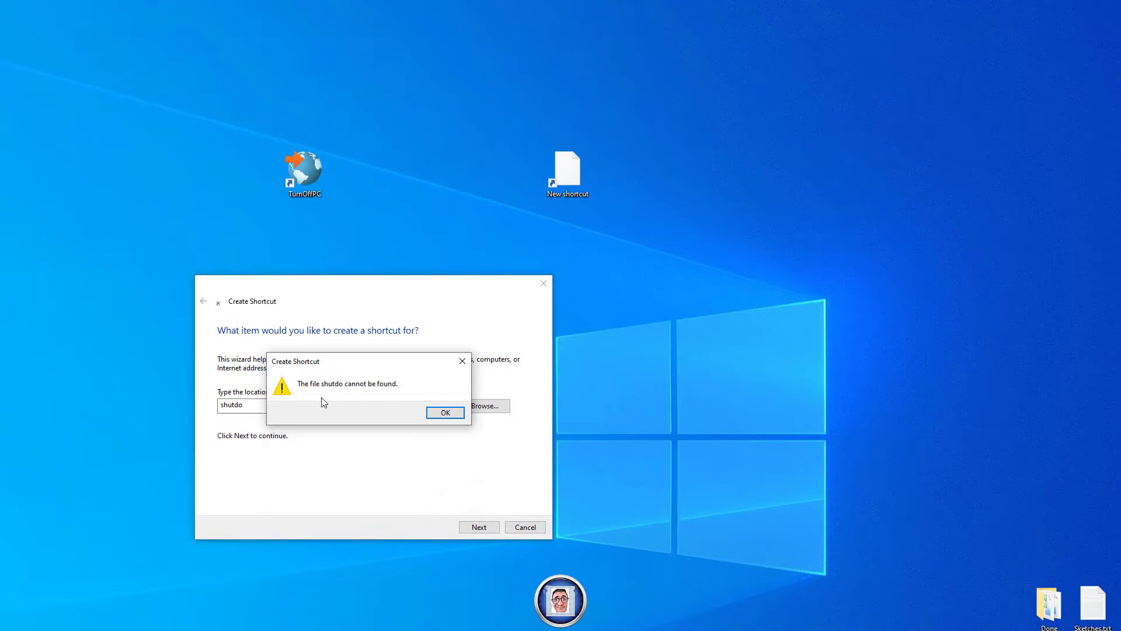
left_click(445, 413)
type("shutdown -r -t 1")
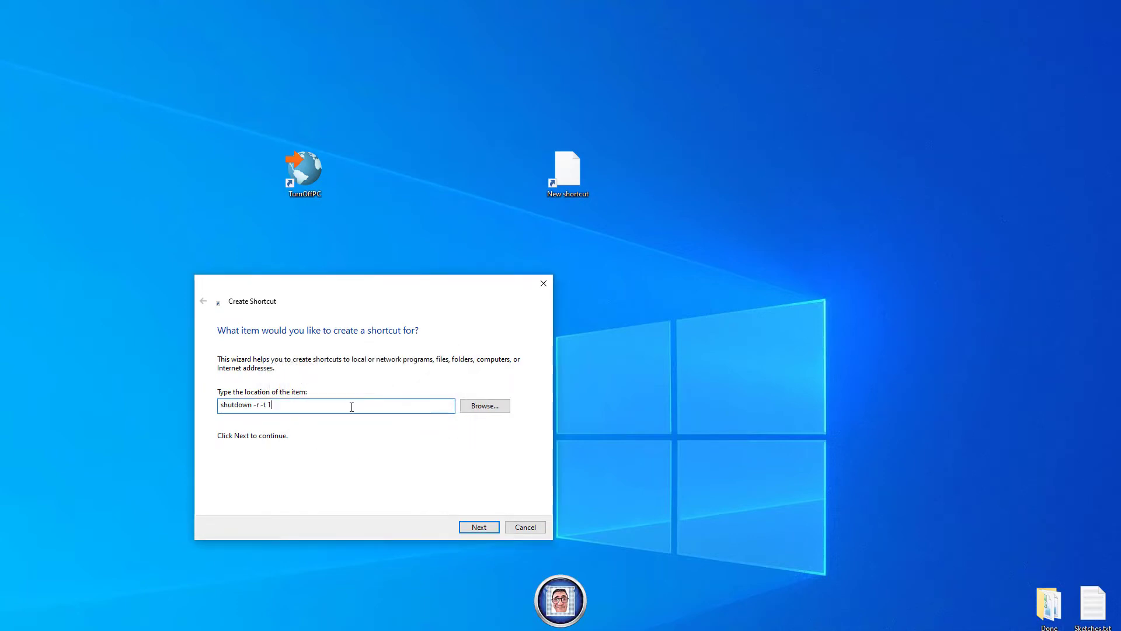
left_click(463, 530)
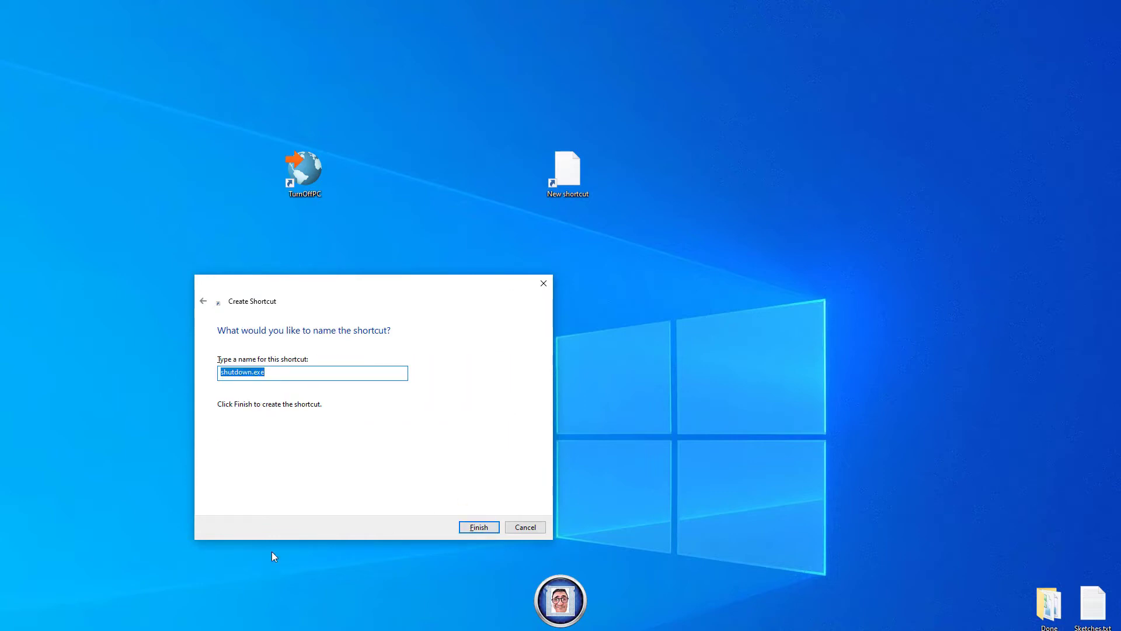
type("Restart")
key("Return")
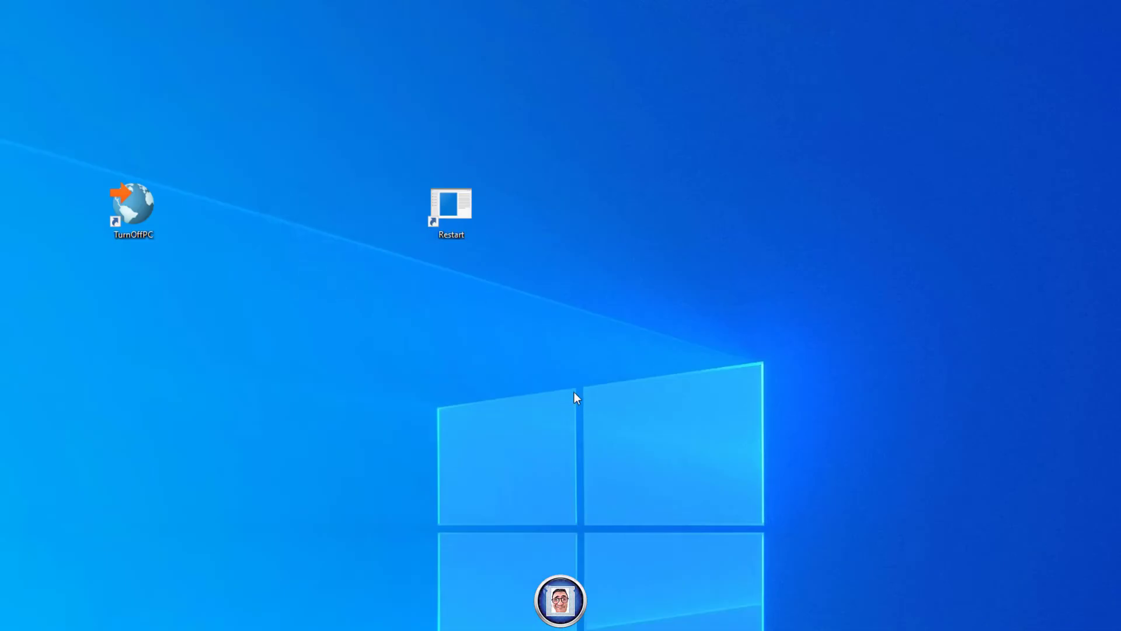
Set the Restart shortcut's icon to the red disc from SHELL32 and apply it.
right_click(441, 208)
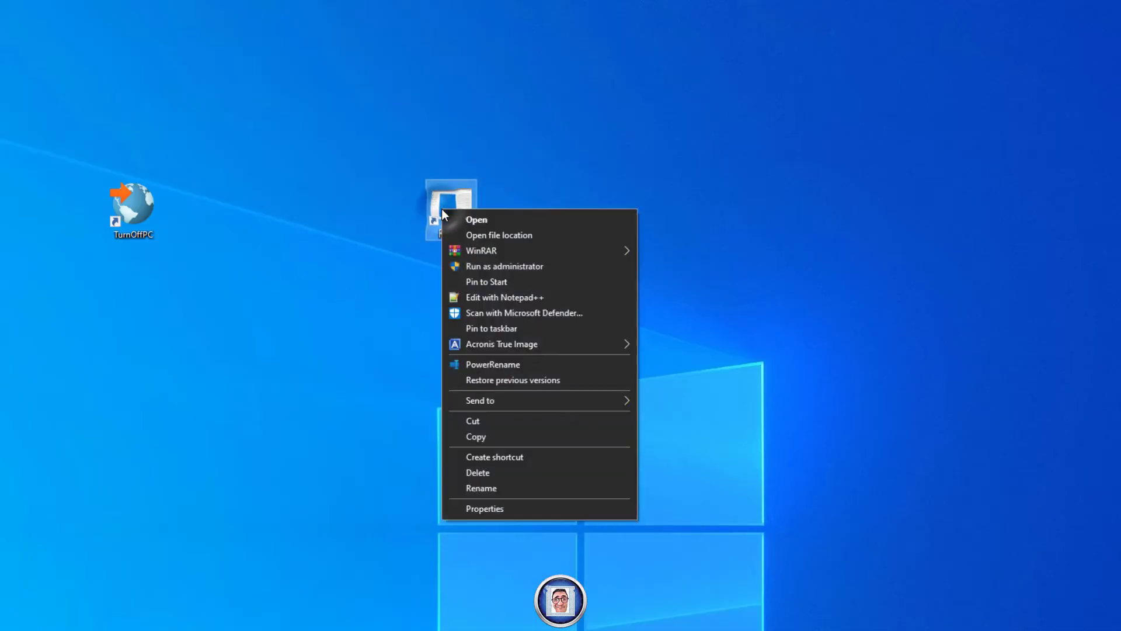
left_click(515, 507)
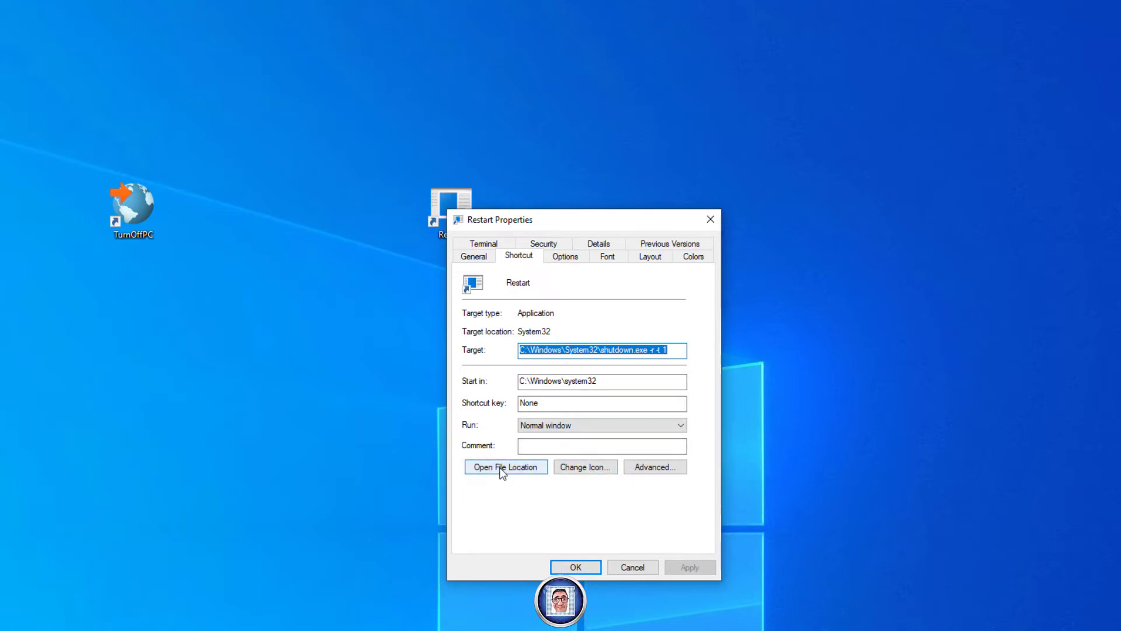
left_click(586, 467)
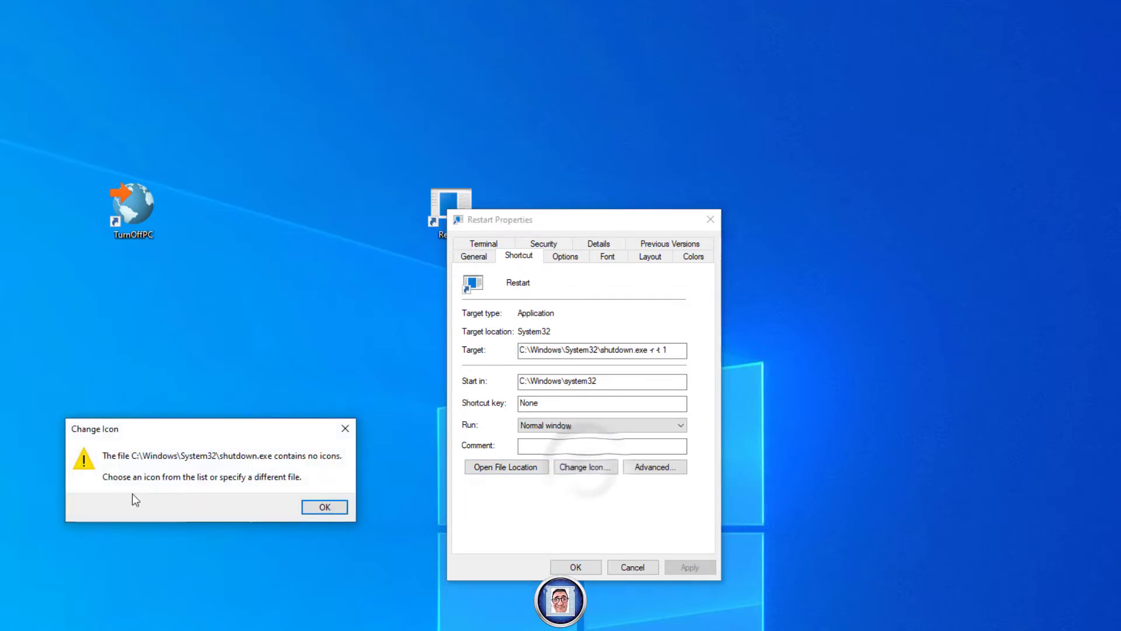
key("Return")
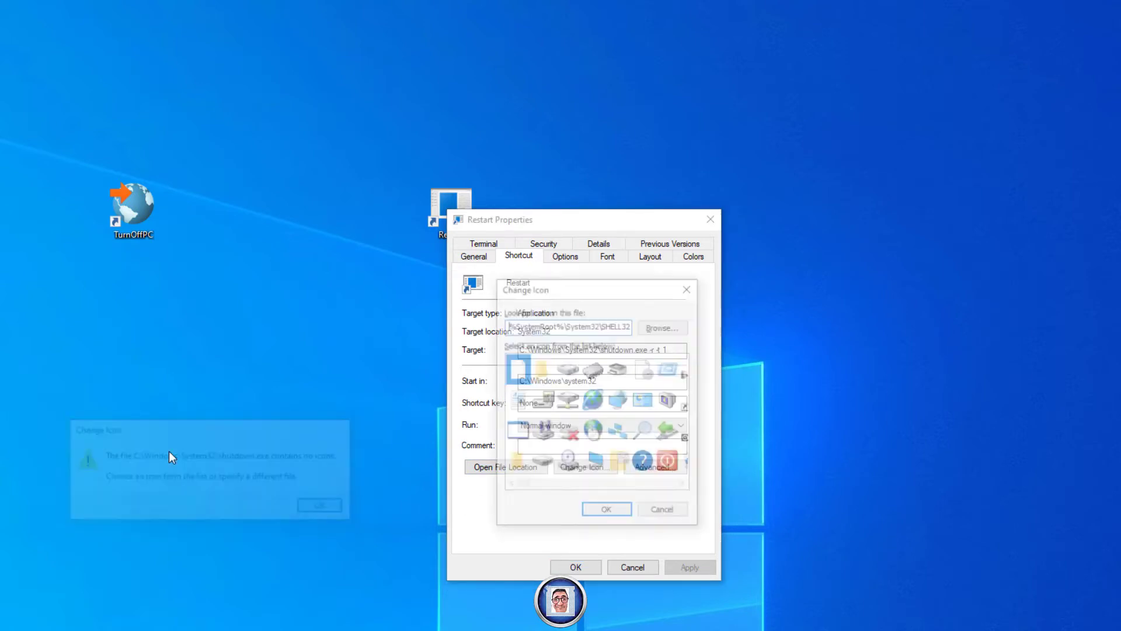
left_click_drag(525, 488, 499, 489)
left_click(541, 435)
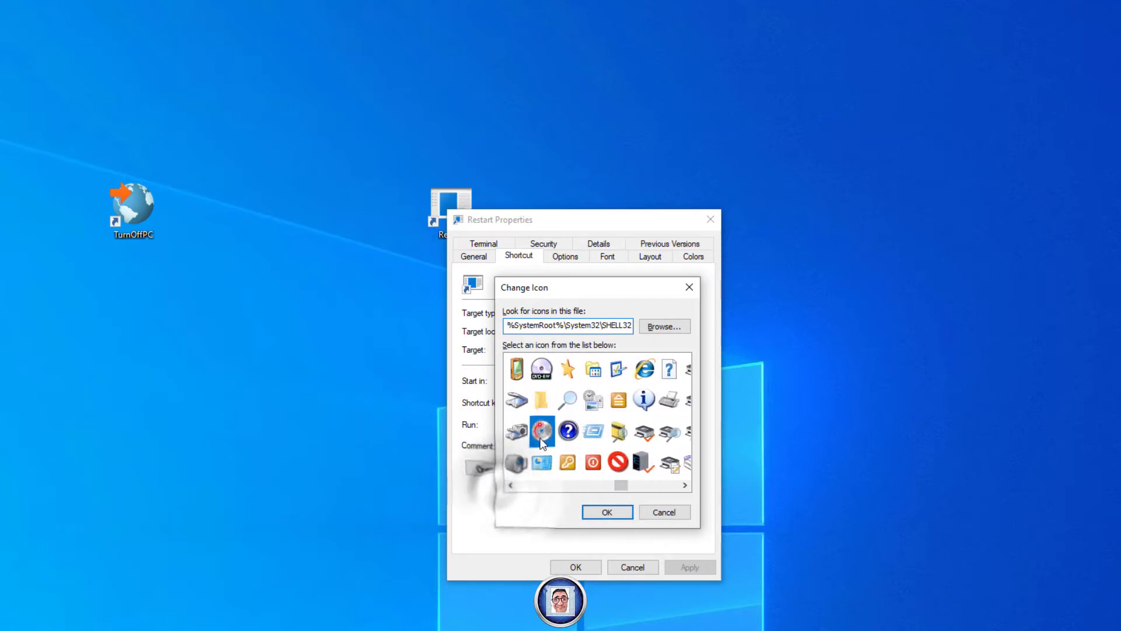
left_click(608, 513)
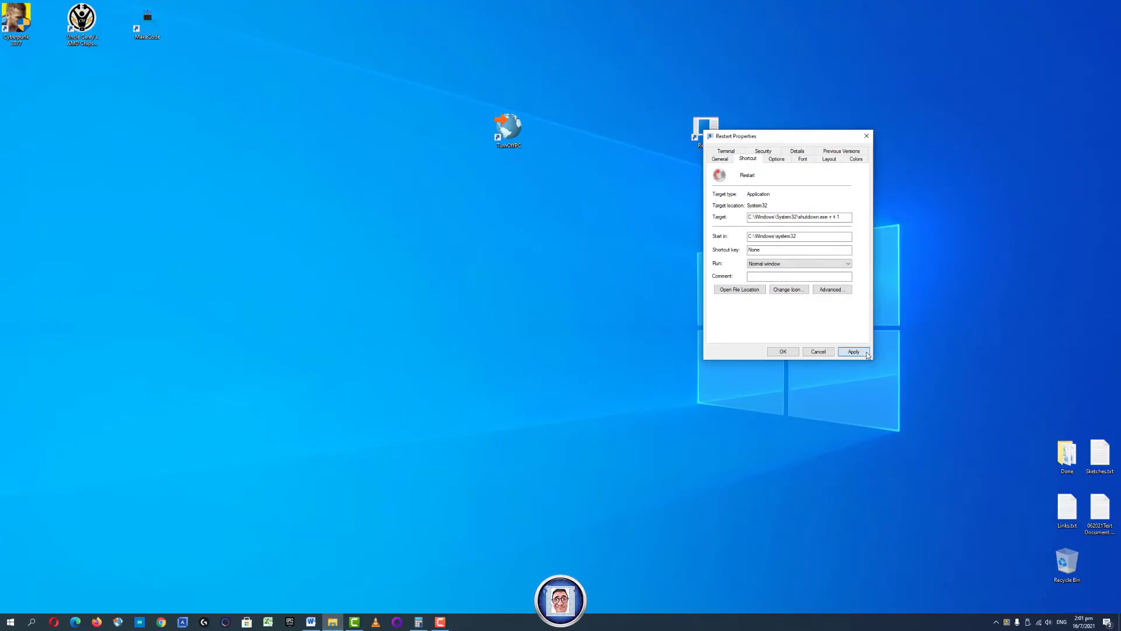
left_click(867, 354)
double_click(706, 127)
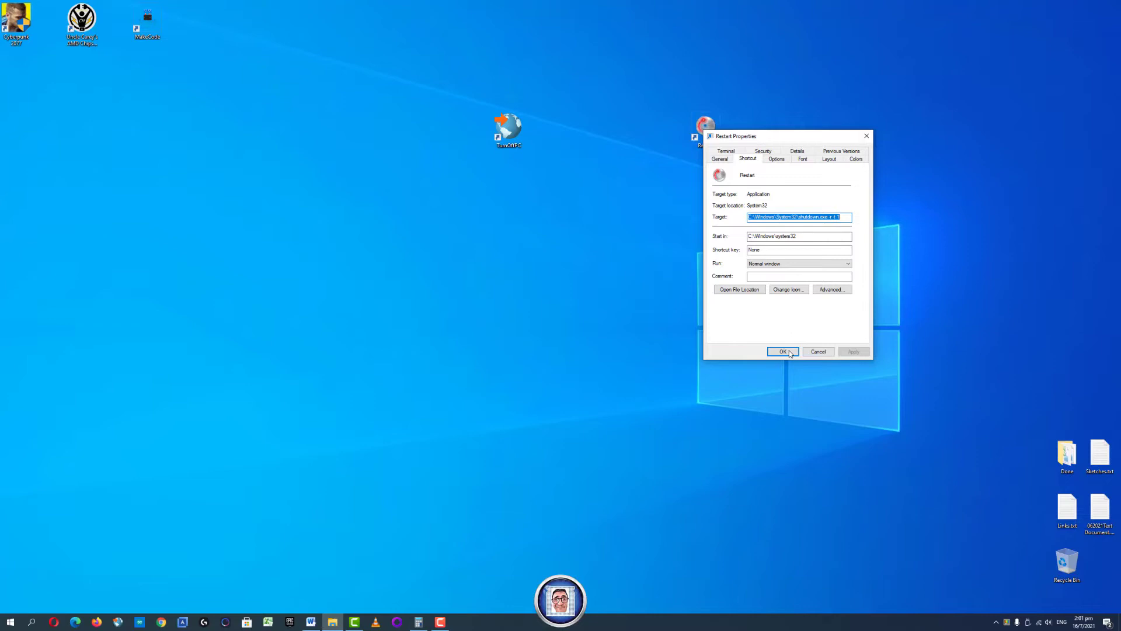
Pin the Restart shortcut to the taskbar, then box-select and deselect both desktop shortcuts.
key("Return")
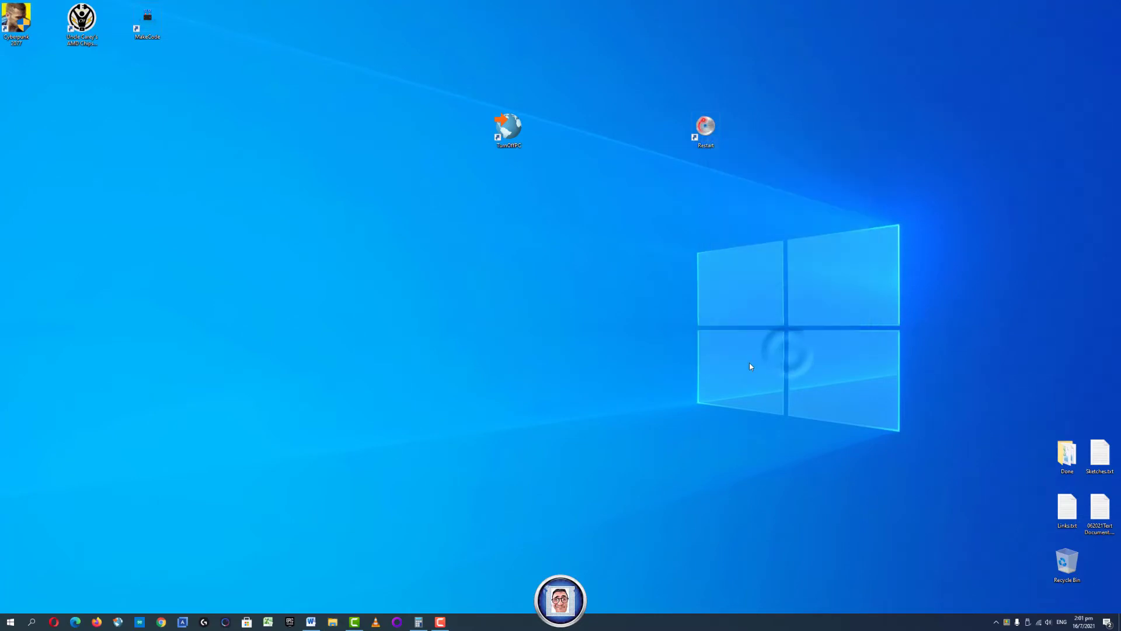
left_click_drag(710, 129, 95, 626)
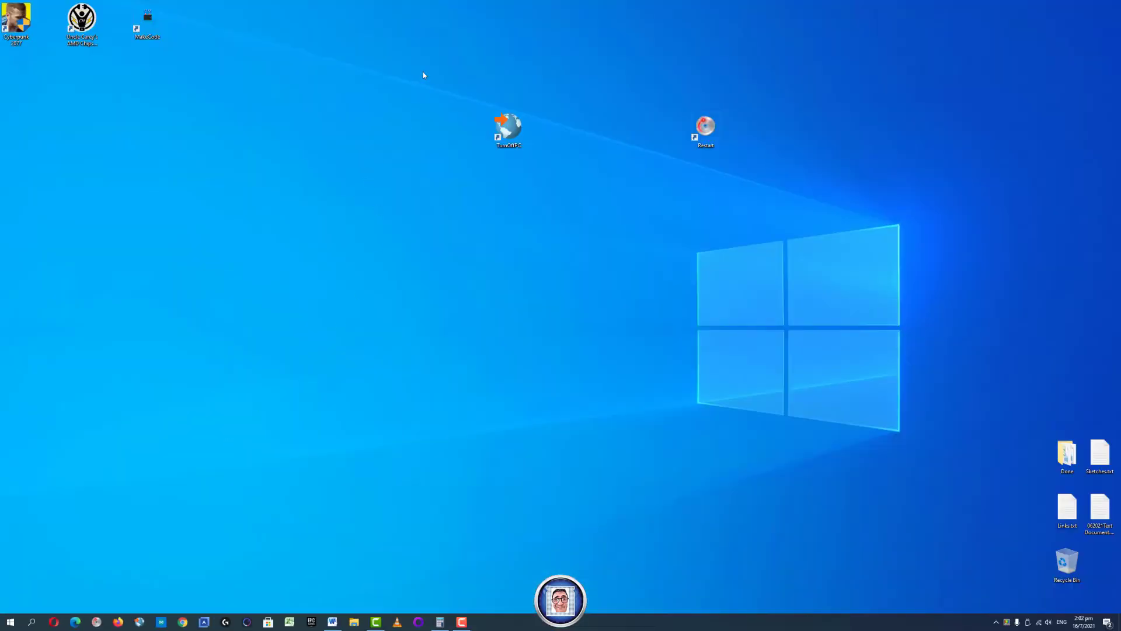
left_click_drag(480, 55, 720, 196)
left_click(773, 338)
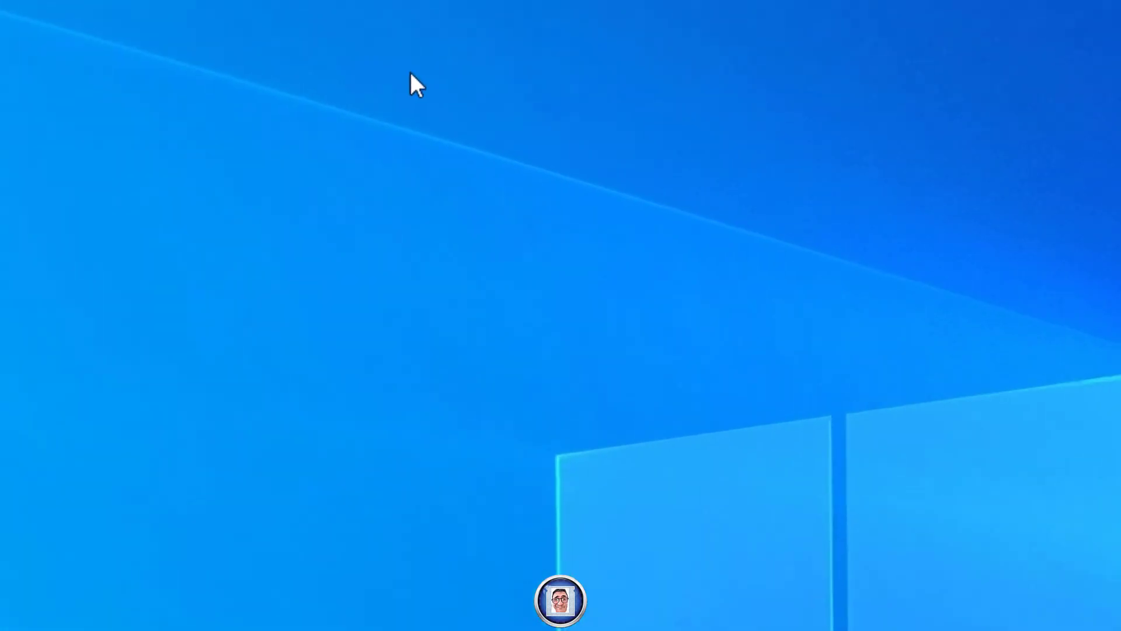
Show the desktop context menu containing the shutdown.exe -s -t 00 -f entry.
right_click(654, 135)
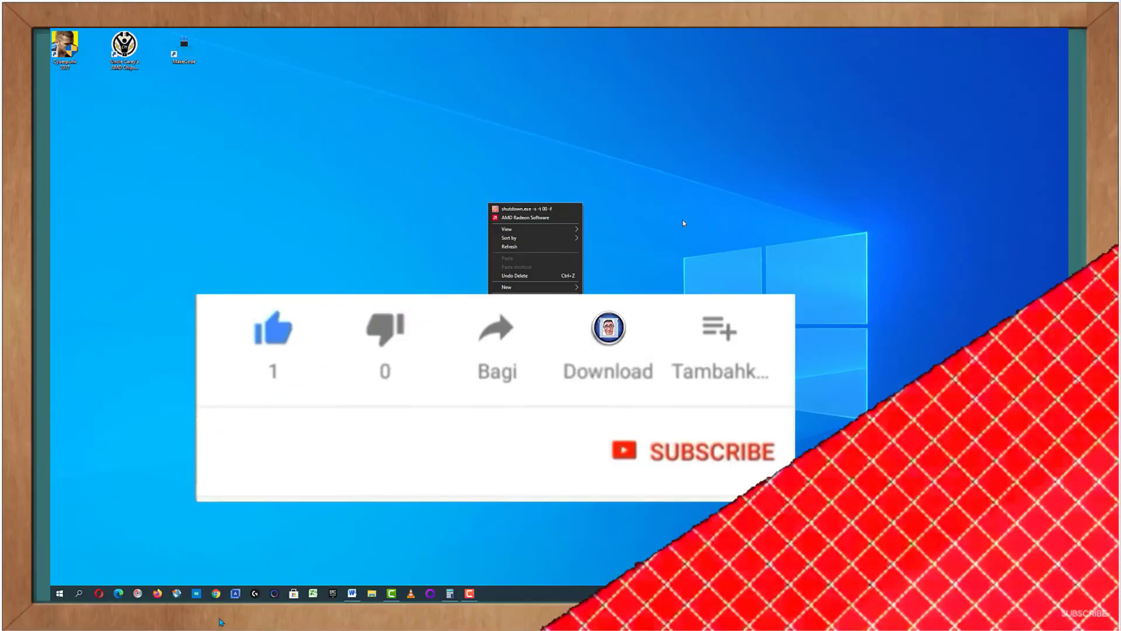
Reopen the desktop context menu at another spot, then dismiss it.
right_click(671, 232)
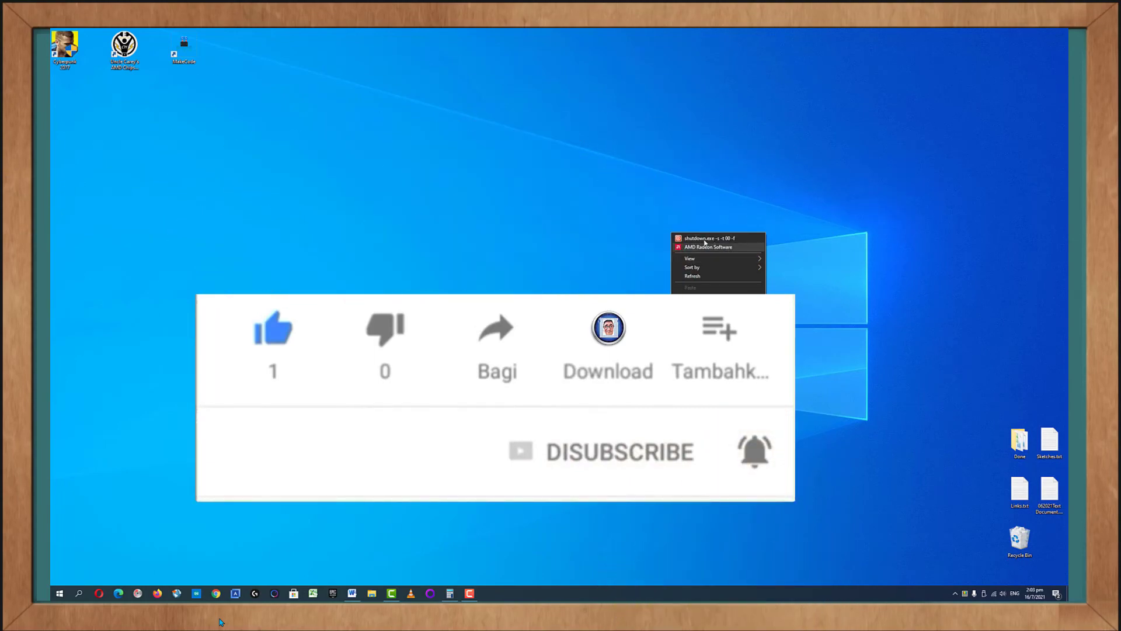
left_click(701, 239)
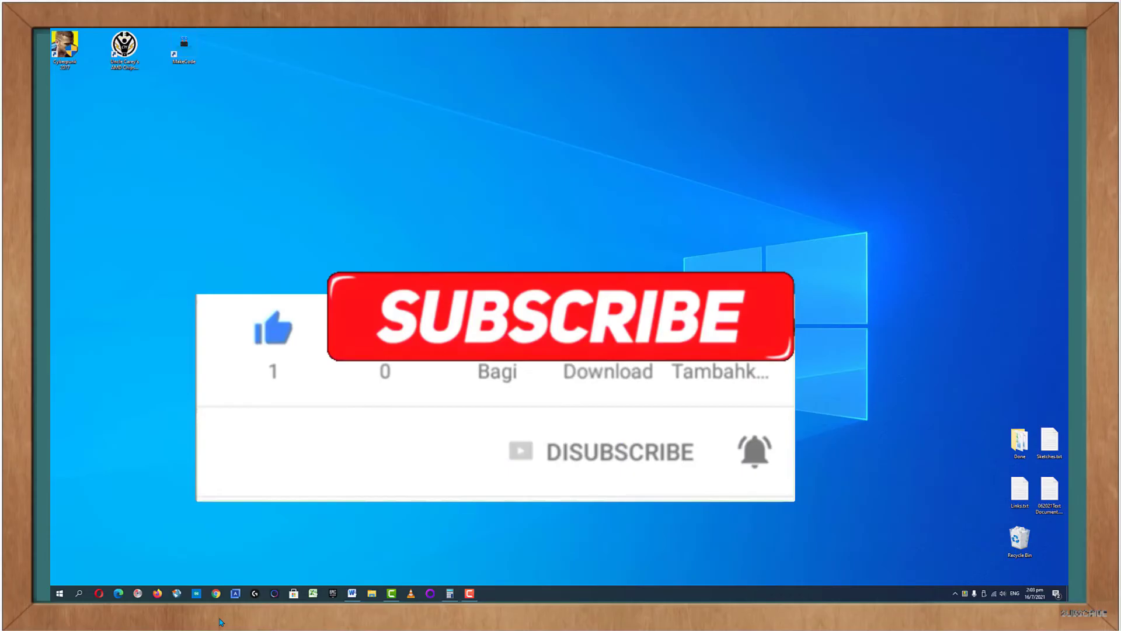